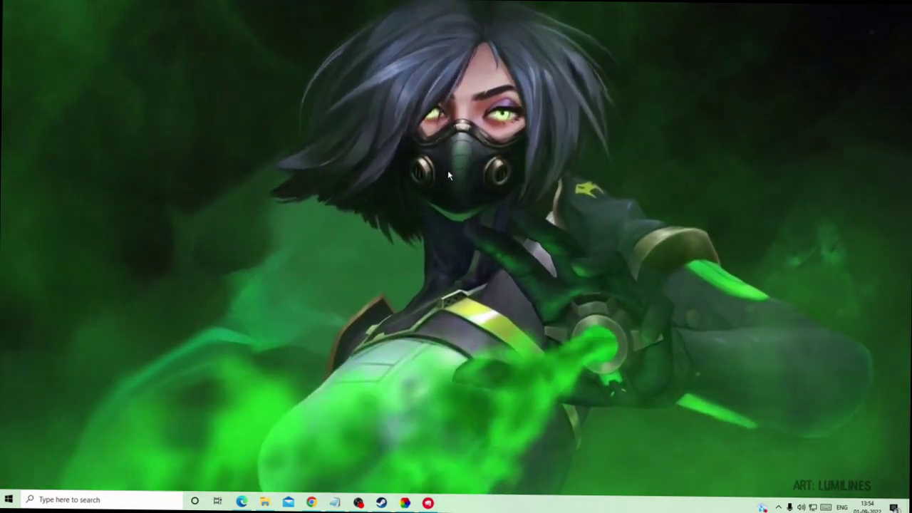
Step: Launch Task Manager from the taskbar and end the Google Chrome task
{"action": "right_click", "coordinate": [502, 508]}
{"action": "left_click", "coordinate": [541, 458]}
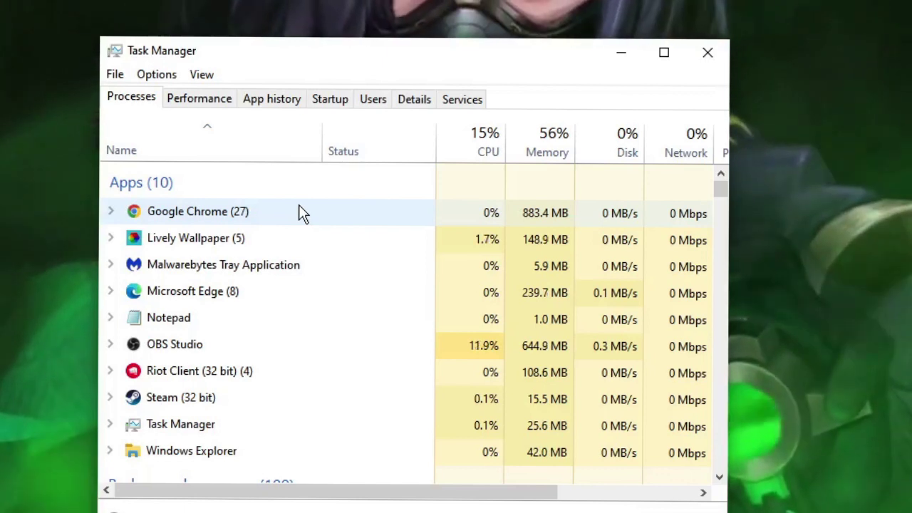
{"action": "right_click", "coordinate": [248, 217]}
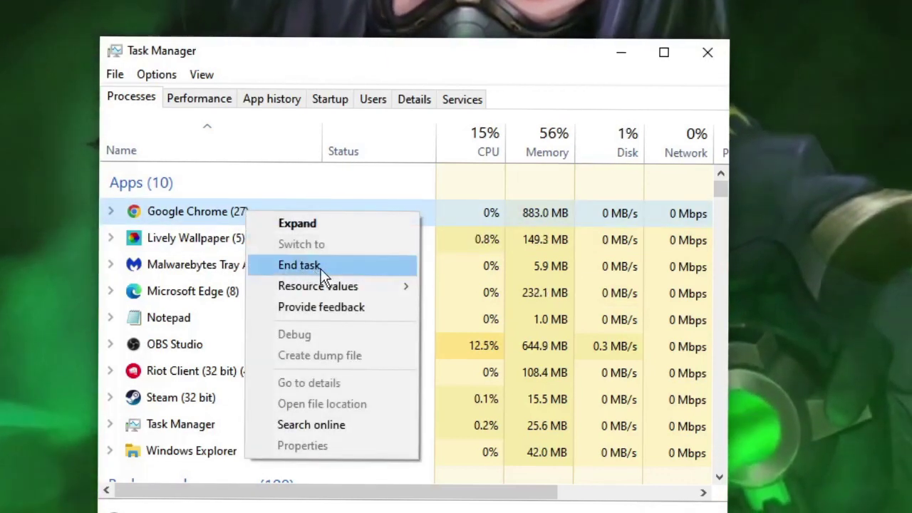
{"action": "left_click", "coordinate": [183, 263]}
{"action": "scroll", "coordinate": [199, 289], "scroll_direction": "down", "scroll_amount": 1}
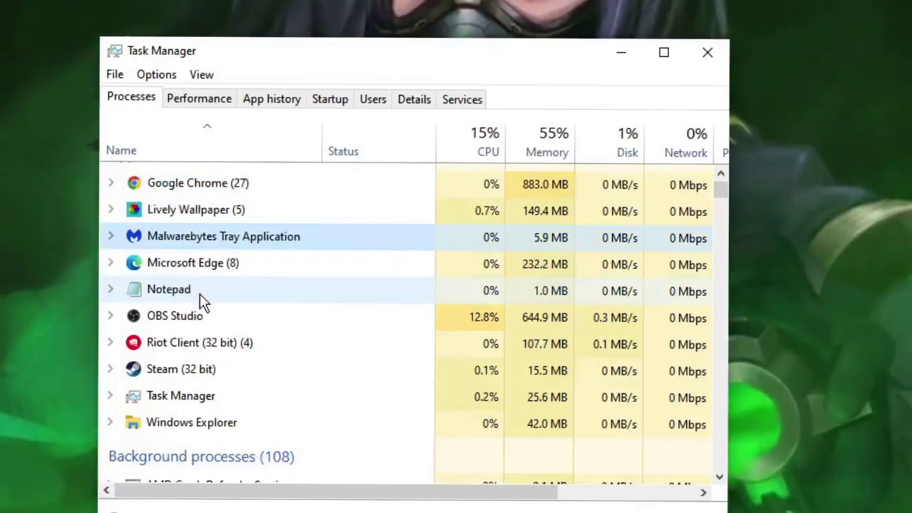
{"action": "scroll", "coordinate": [190, 371], "scroll_direction": "down", "scroll_amount": 1}
Step: End the Steam task, then scroll through the background process list
{"action": "left_click", "coordinate": [209, 344]}
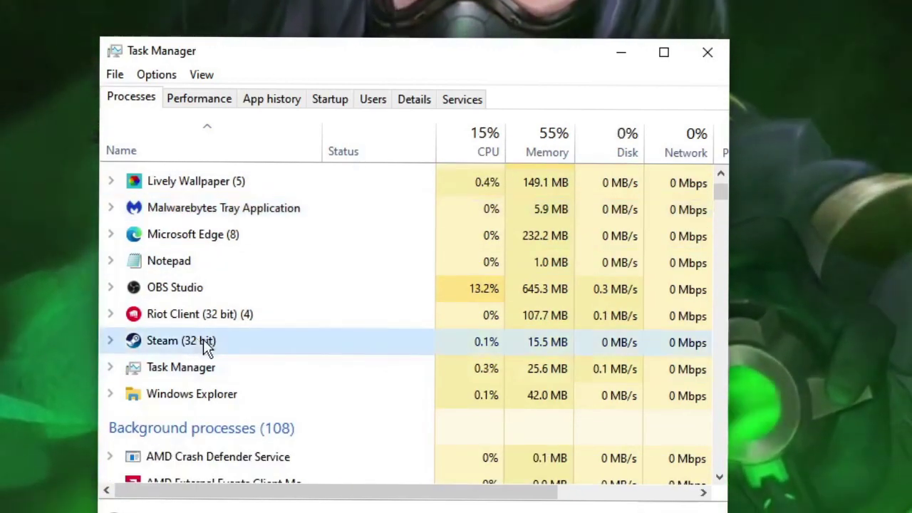
{"action": "right_click", "coordinate": [209, 346]}
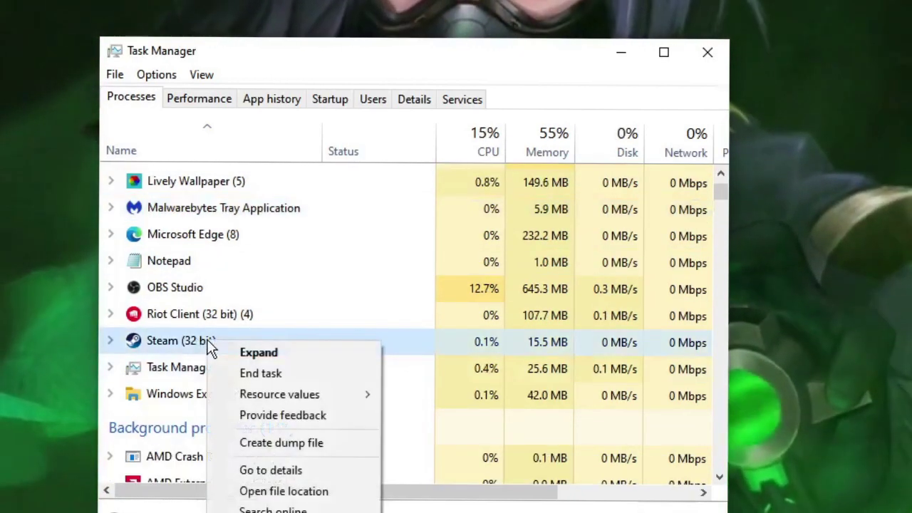
{"action": "left_click", "coordinate": [278, 376]}
{"action": "scroll", "coordinate": [397, 294], "scroll_direction": "down", "scroll_amount": 2}
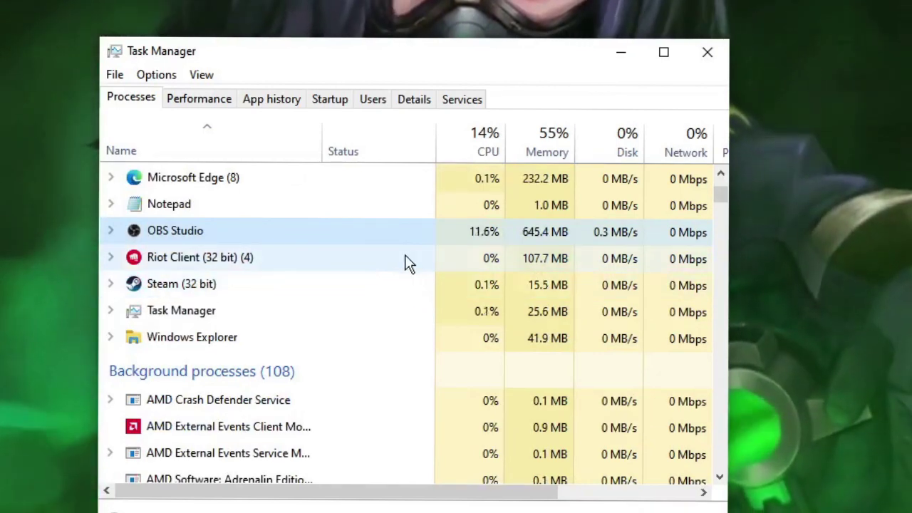
{"action": "scroll", "coordinate": [403, 255], "scroll_direction": "down", "scroll_amount": 1}
{"action": "scroll", "coordinate": [378, 254], "scroll_direction": "down", "scroll_amount": 2}
{"action": "scroll", "coordinate": [362, 254], "scroll_direction": "down", "scroll_amount": 1}
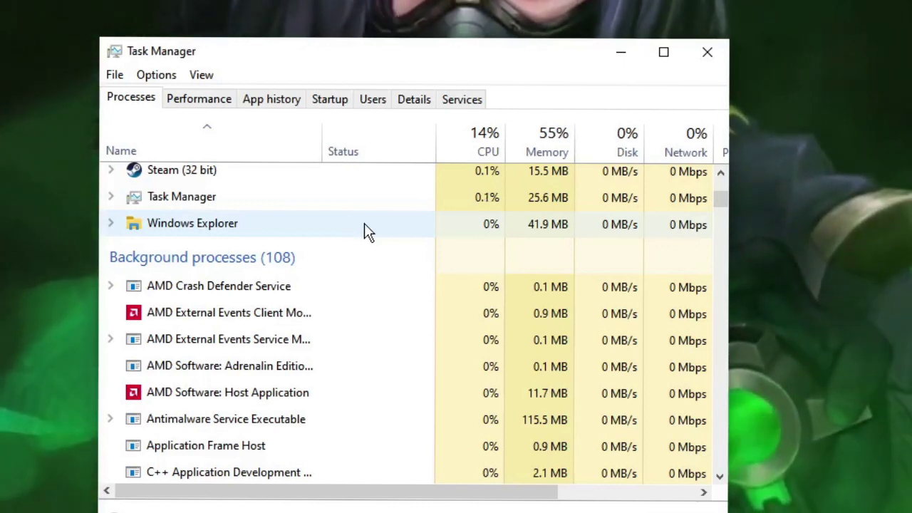
{"action": "scroll", "coordinate": [214, 273], "scroll_direction": "up", "scroll_amount": 3}
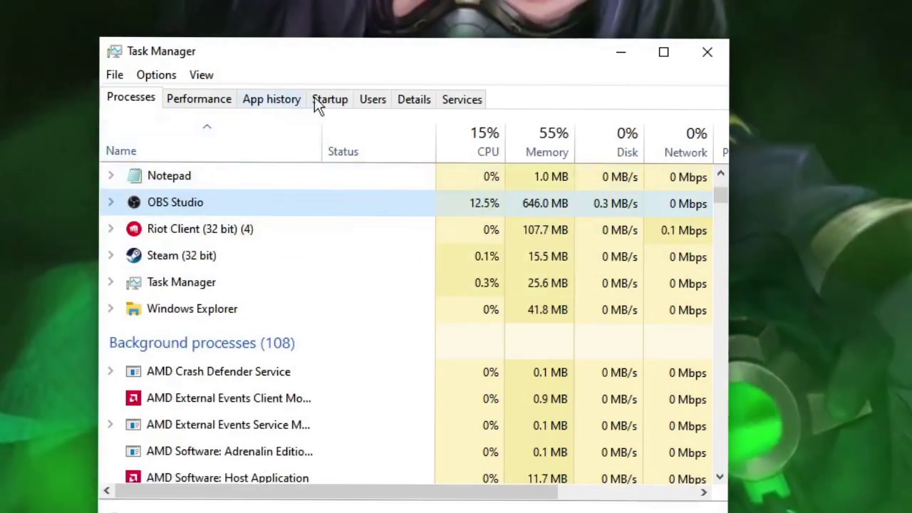
Step: Find and select RiotClientServices.exe in the Details tab
{"action": "left_click", "coordinate": [421, 100]}
{"action": "scroll", "coordinate": [216, 225], "scroll_direction": "down", "scroll_amount": 3}
{"action": "scroll", "coordinate": [216, 233], "scroll_direction": "down", "scroll_amount": 5}
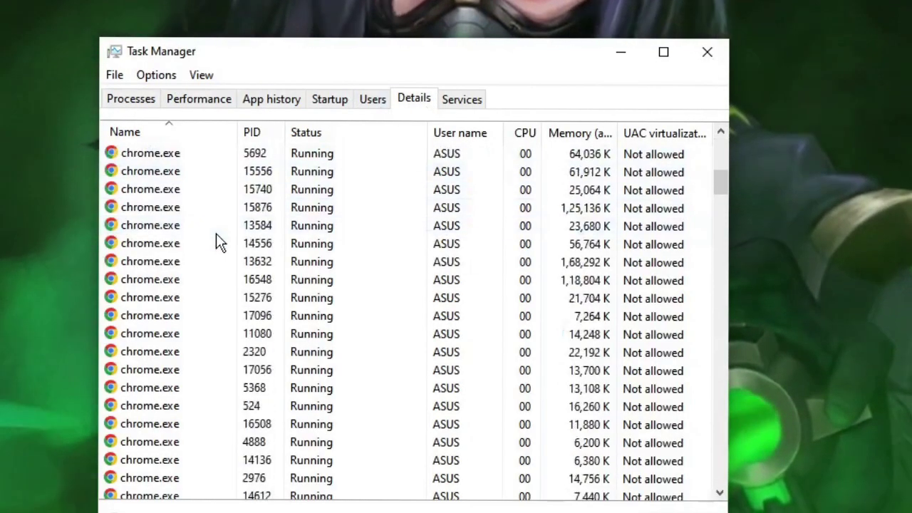
{"action": "scroll", "coordinate": [216, 233], "scroll_direction": "down", "scroll_amount": 8}
{"action": "scroll", "coordinate": [216, 233], "scroll_direction": "down", "scroll_amount": 3}
{"action": "scroll", "coordinate": [216, 235], "scroll_direction": "down", "scroll_amount": 8}
{"action": "scroll", "coordinate": [213, 243], "scroll_direction": "down", "scroll_amount": 3}
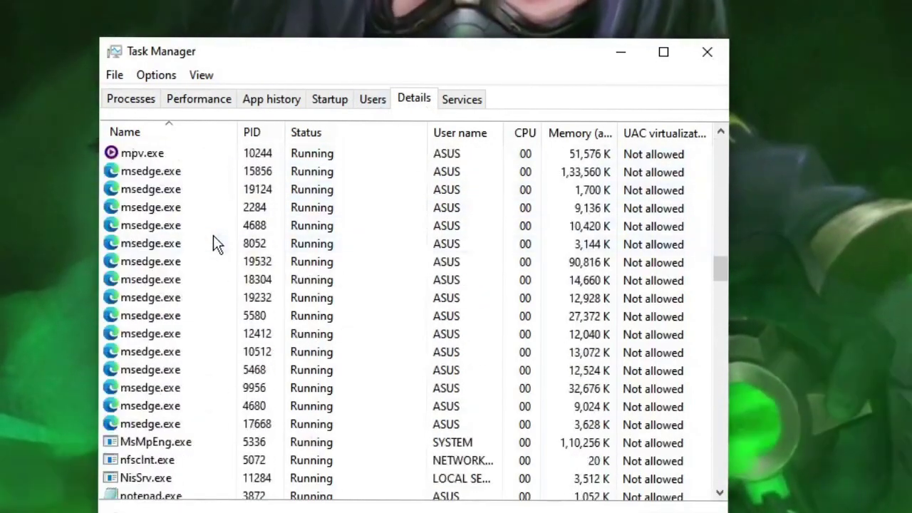
{"action": "scroll", "coordinate": [213, 242], "scroll_direction": "down", "scroll_amount": 4}
{"action": "scroll", "coordinate": [213, 243], "scroll_direction": "down", "scroll_amount": 2}
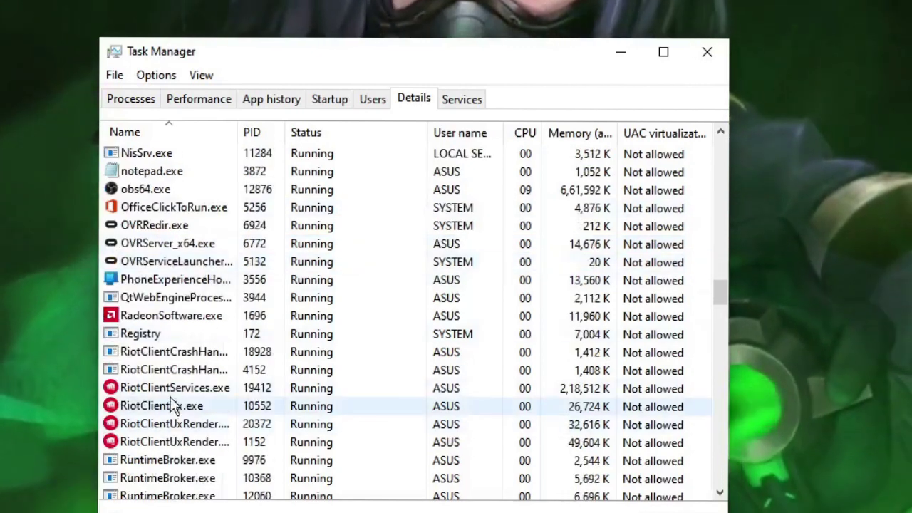
{"action": "left_click", "coordinate": [190, 392]}
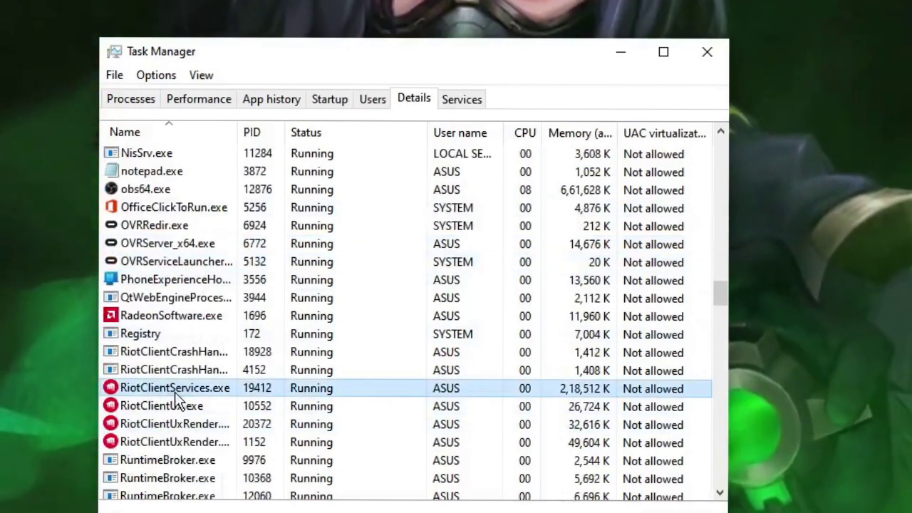
Step: Set RiotClientServices.exe priority to High and confirm the change
{"action": "scroll", "coordinate": [200, 394], "scroll_direction": "down", "scroll_amount": 1}
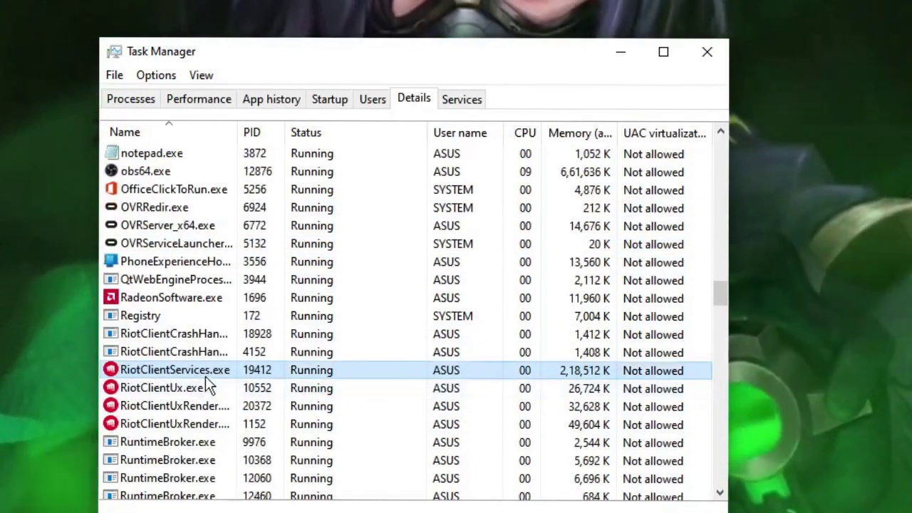
{"action": "right_click", "coordinate": [209, 371]}
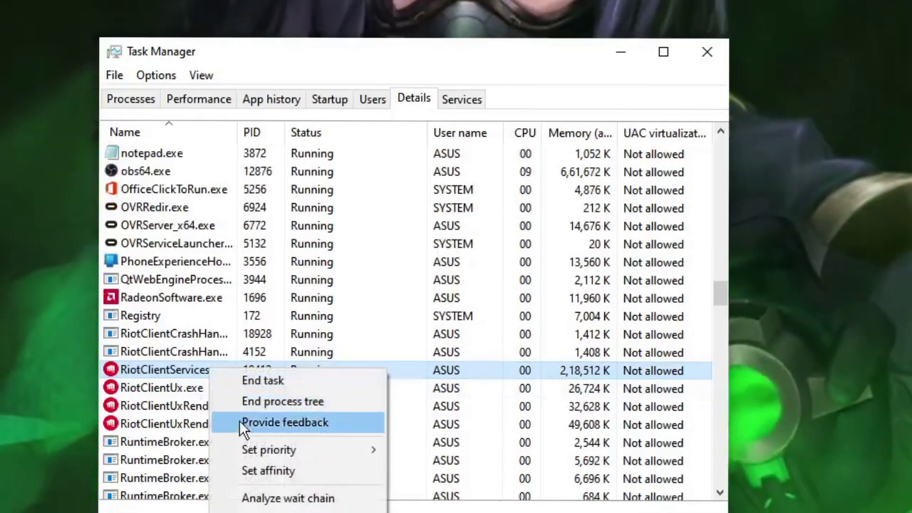
{"action": "mouse_move", "coordinate": [269, 450]}
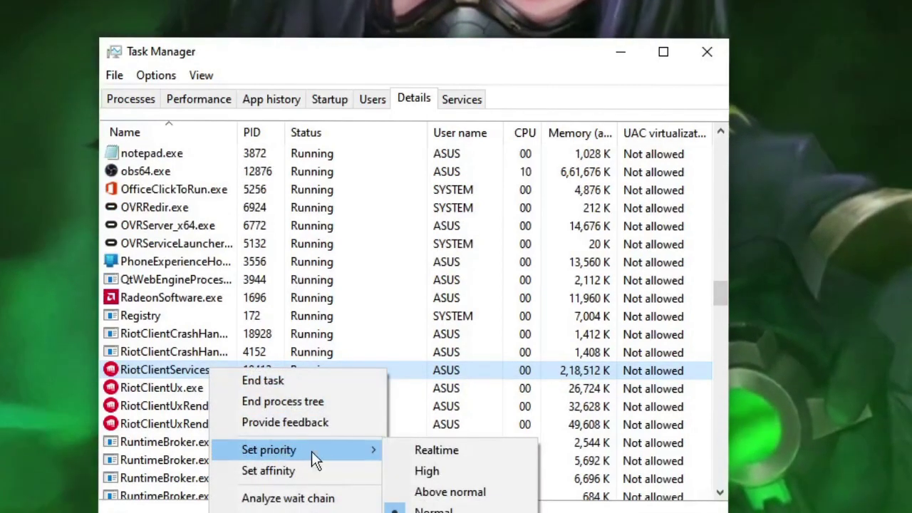
{"action": "left_click", "coordinate": [439, 477]}
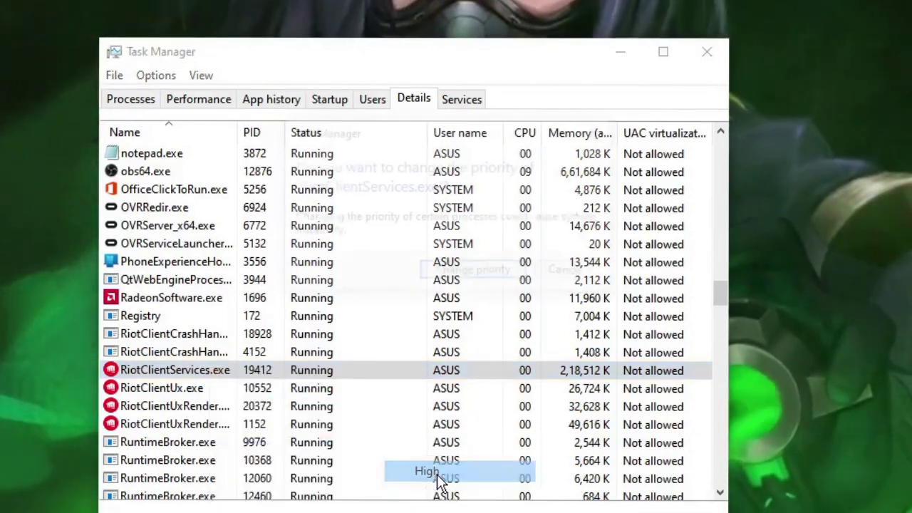
{"action": "left_click", "coordinate": [470, 274]}
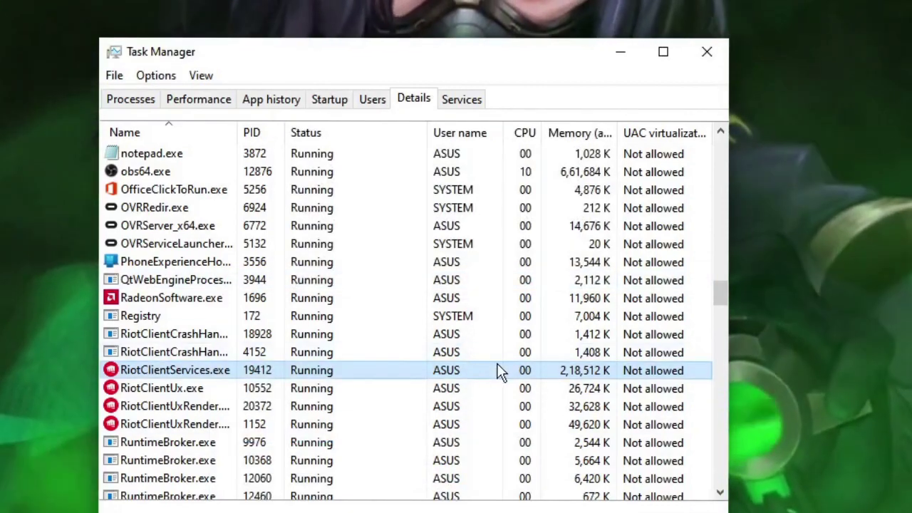
Step: Minimize Task Manager and open Network Connections by searching for ncpa.cpl
{"action": "left_click", "coordinate": [622, 53]}
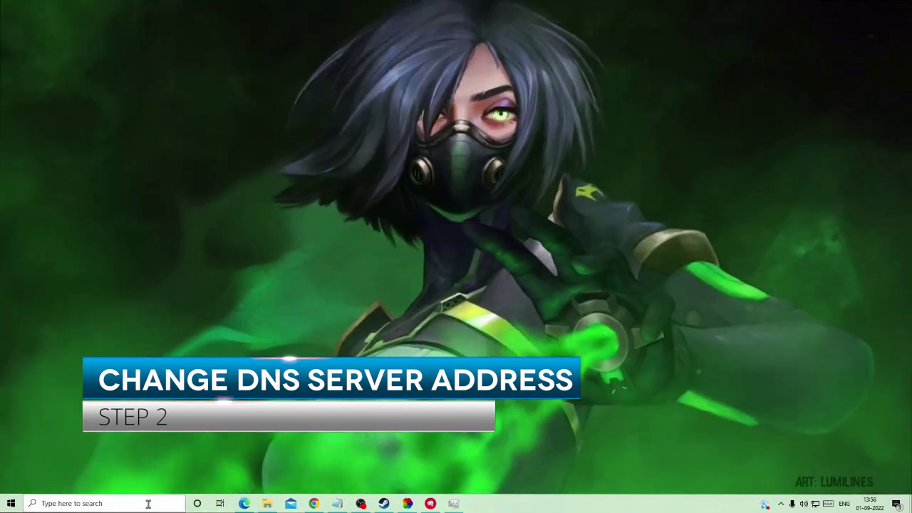
{"action": "left_click", "coordinate": [147, 503]}
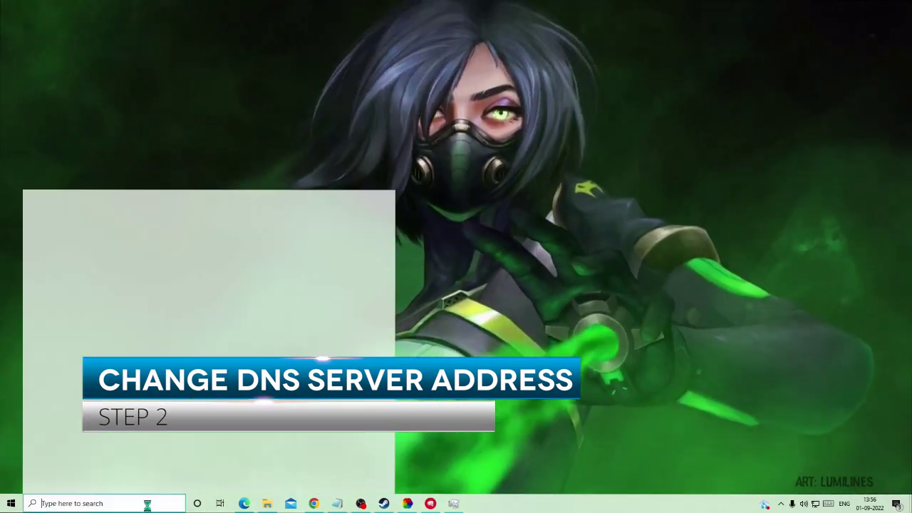
{"action": "type", "text": "n"}
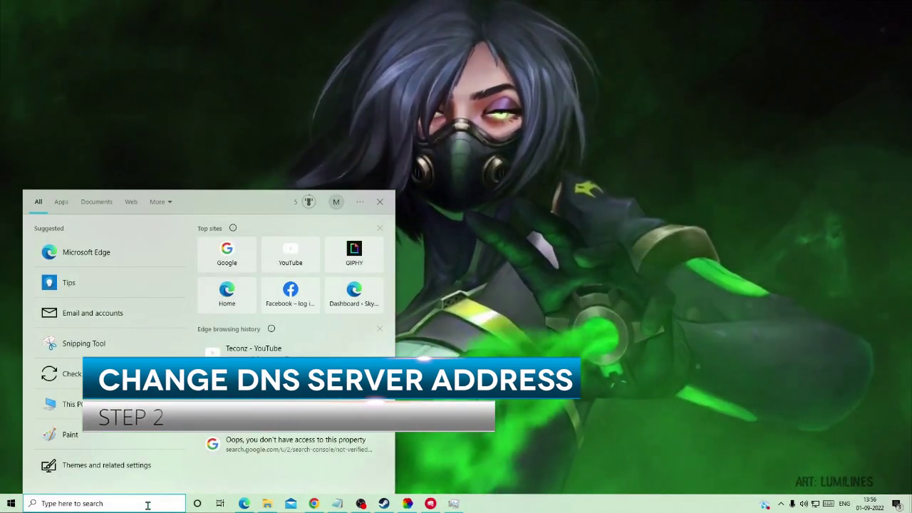
{"action": "type", "text": "cpa"}
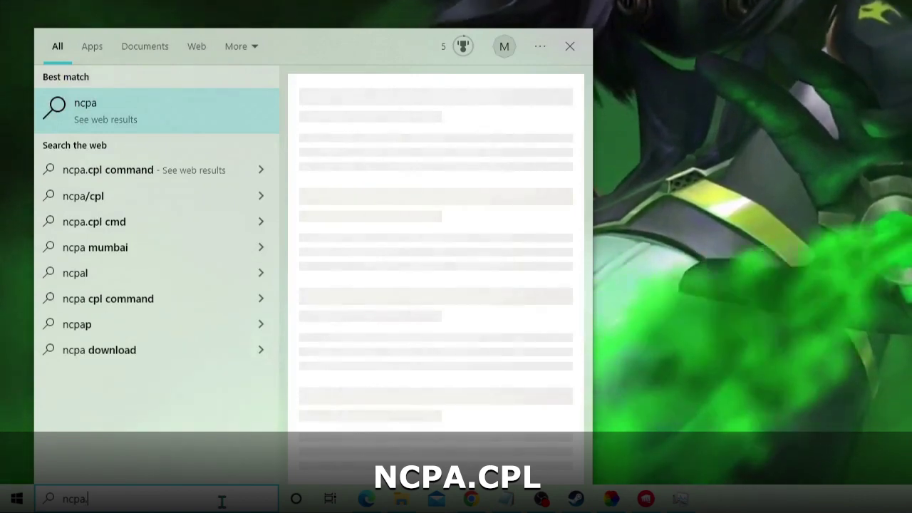
{"action": "type", "text": ".cpl"}
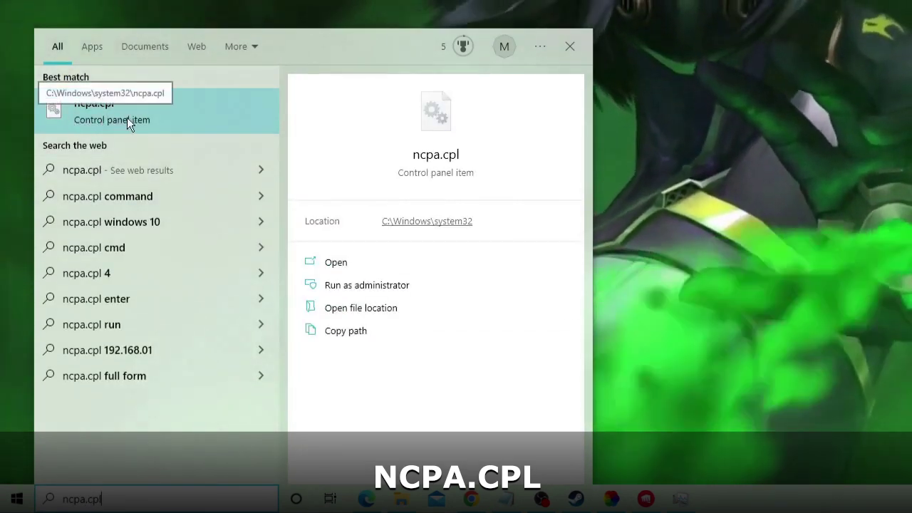
{"action": "left_click", "coordinate": [165, 120]}
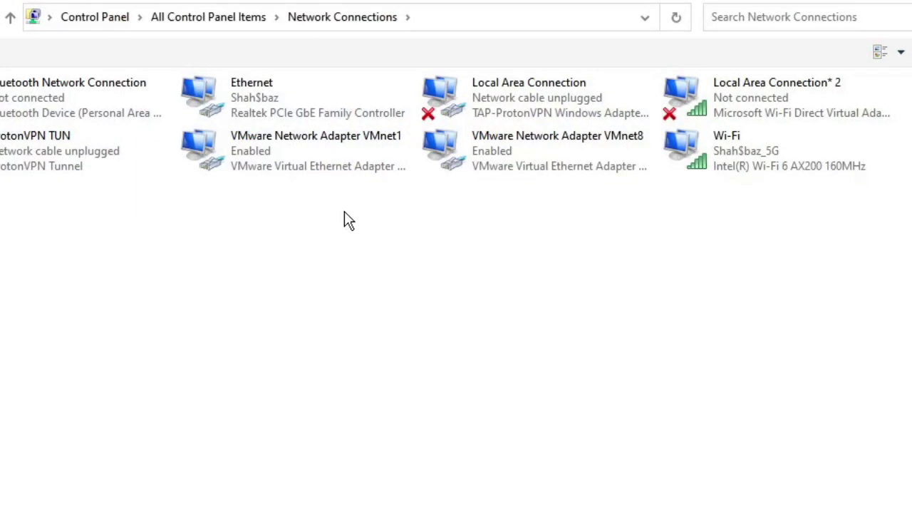
Step: Open the Internet Protocol Version 4 settings of the Wi-Fi adapter's properties
{"action": "left_click", "coordinate": [772, 153]}
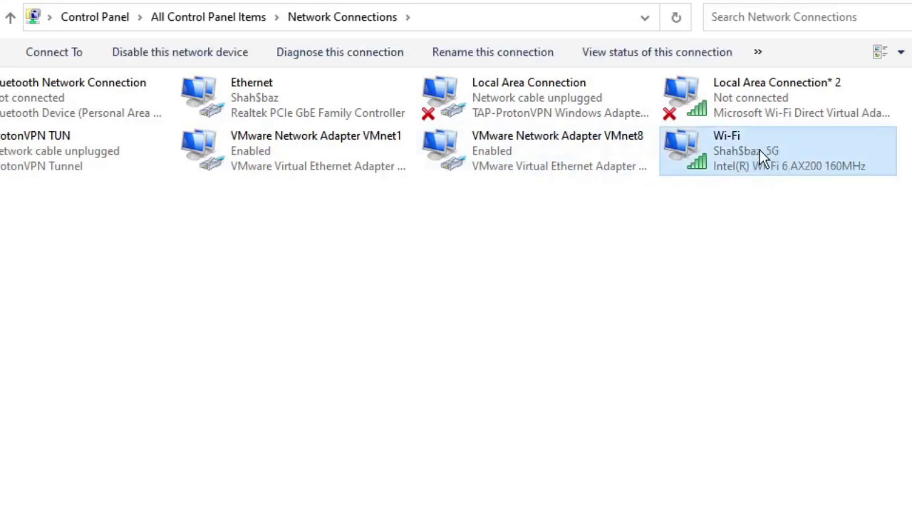
{"action": "right_click", "coordinate": [759, 150]}
{"action": "left_click", "coordinate": [832, 348]}
{"action": "left_click_drag", "start_coordinate": [182, 86], "coordinate": [410, 66]}
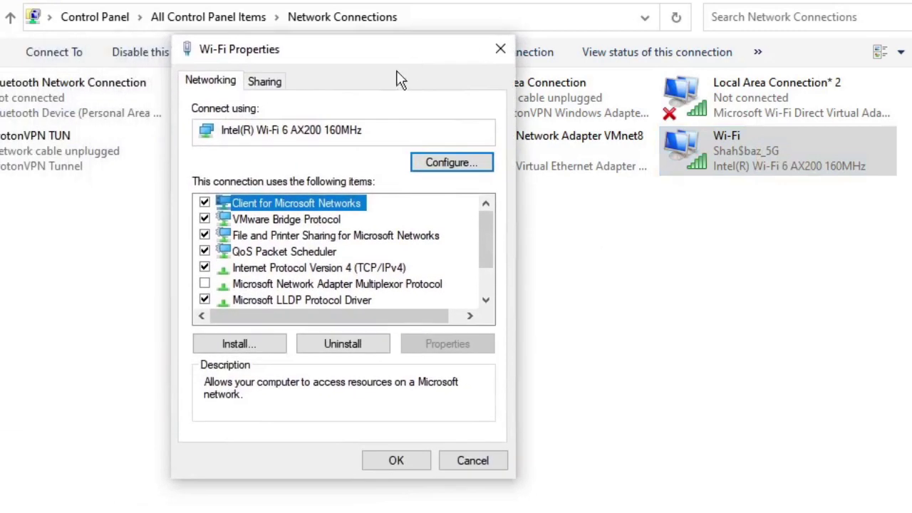
{"action": "left_click", "coordinate": [298, 268]}
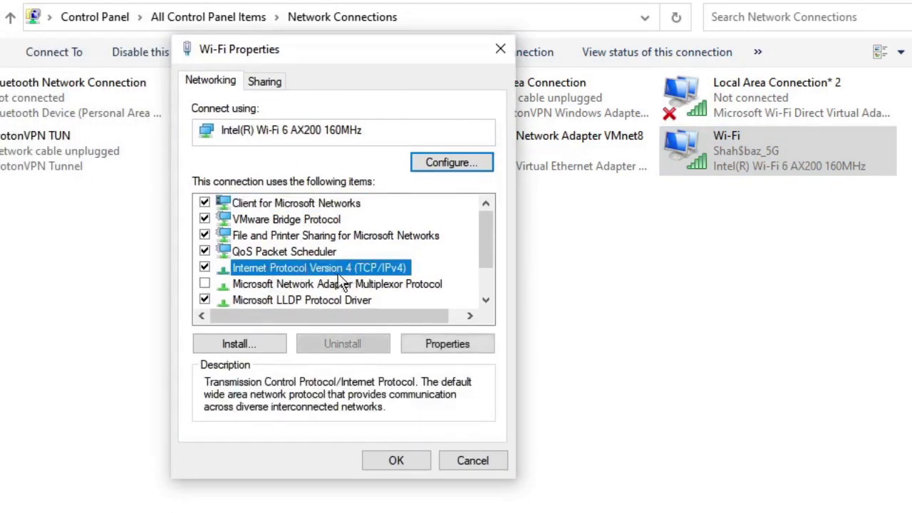
{"action": "double_click", "coordinate": [344, 273]}
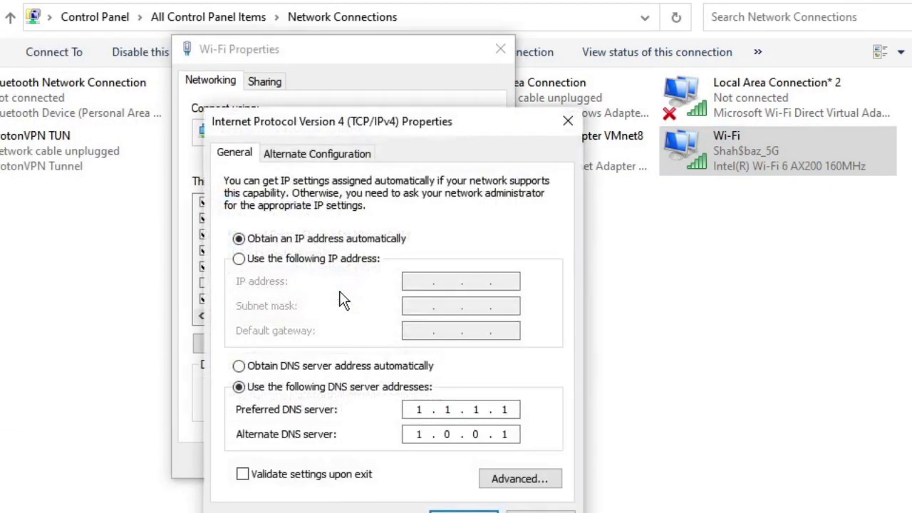
Step: Set manual DNS servers: preferred 8.8.8.8, alternate 8.8.4.4
{"action": "left_click", "coordinate": [239, 367]}
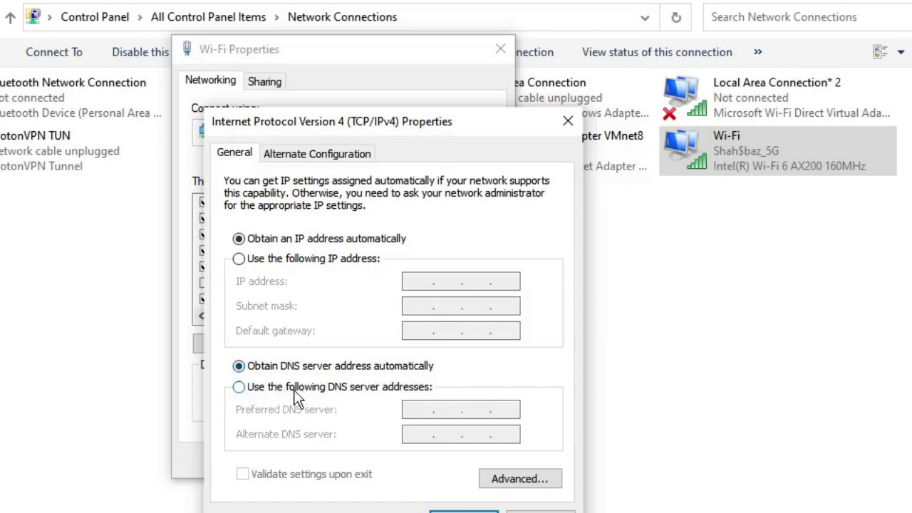
{"action": "left_click", "coordinate": [239, 387]}
{"action": "type", "text": "8"}
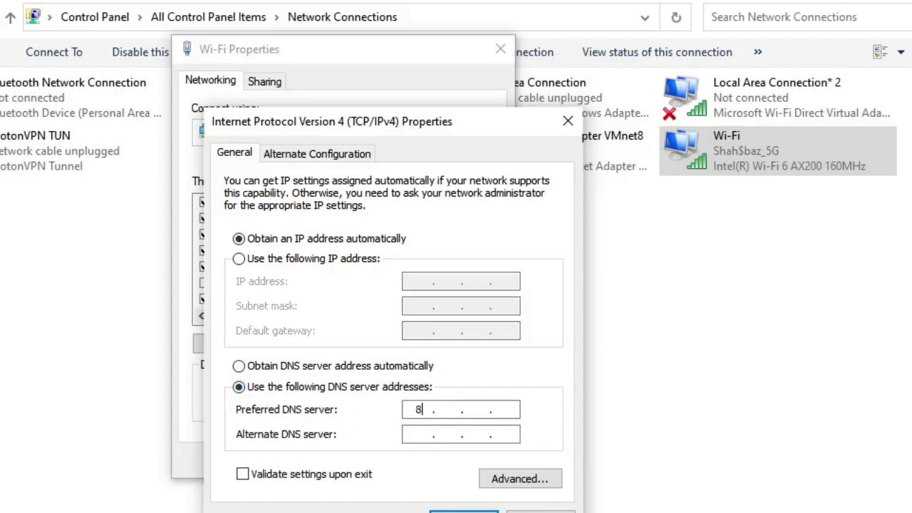
{"action": "type", "text": ".8.8.8"}
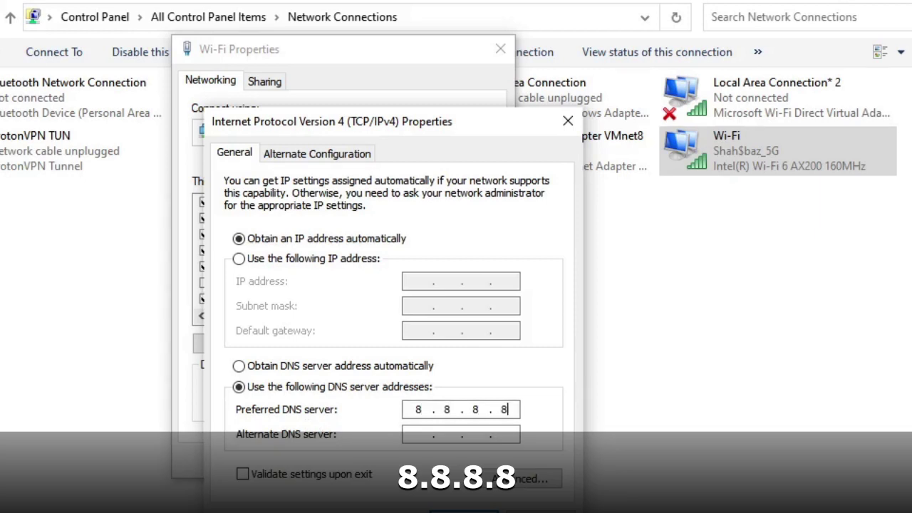
{"action": "left_click", "coordinate": [410, 435]}
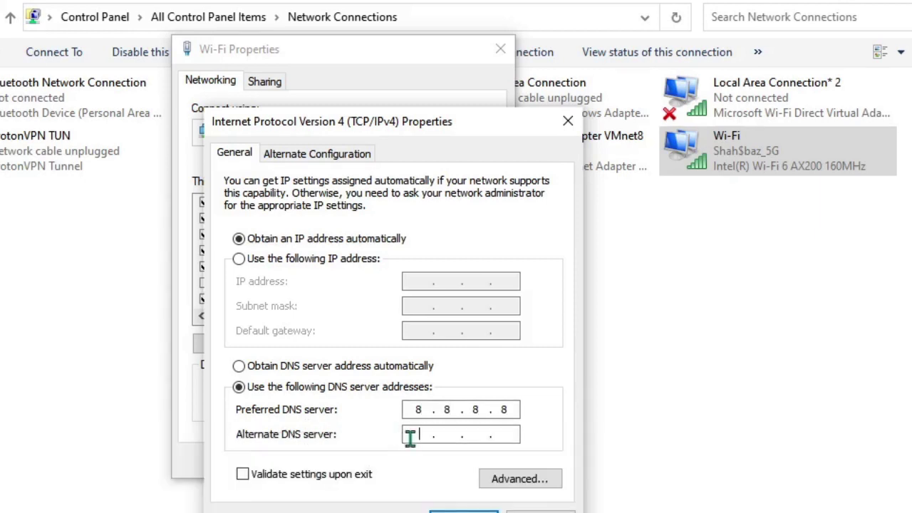
{"action": "type", "text": "8 . 8 . 4 . 4"}
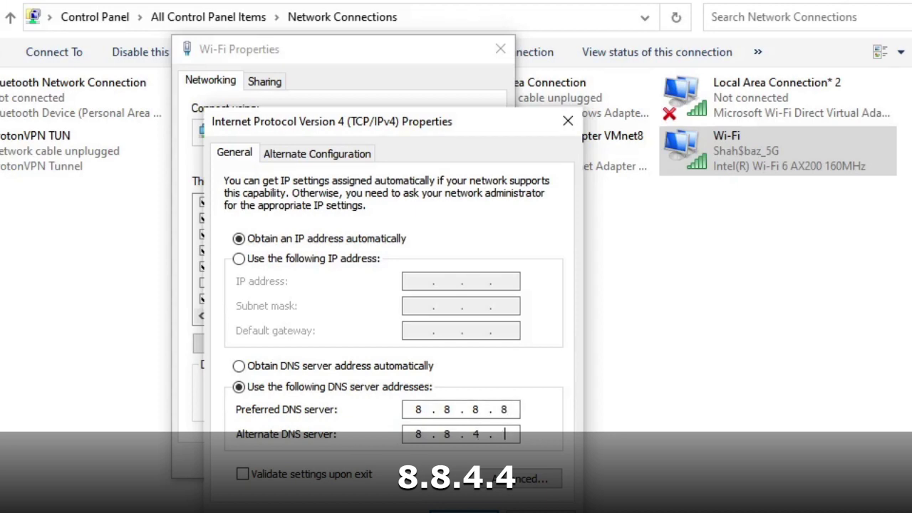
Step: Confirm the new Wi-Fi IPv4 DNS settings with OK
{"action": "left_click", "coordinate": [464, 512]}
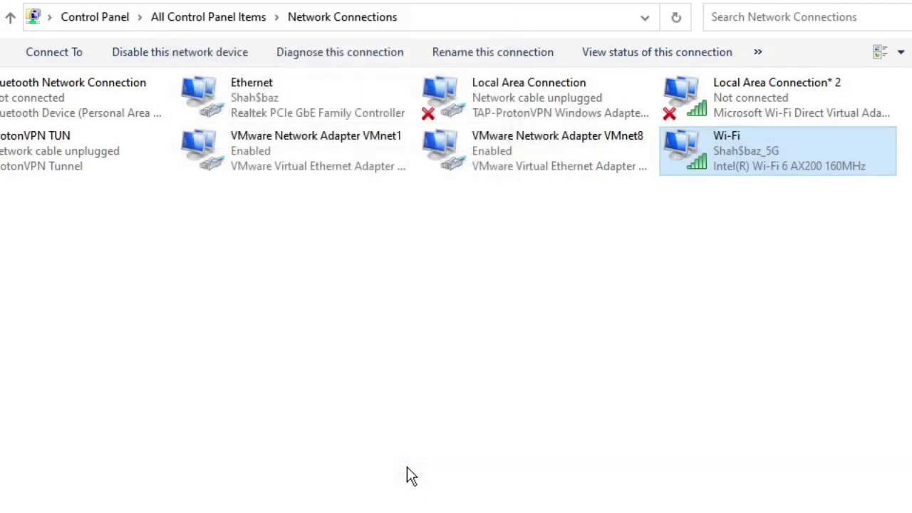